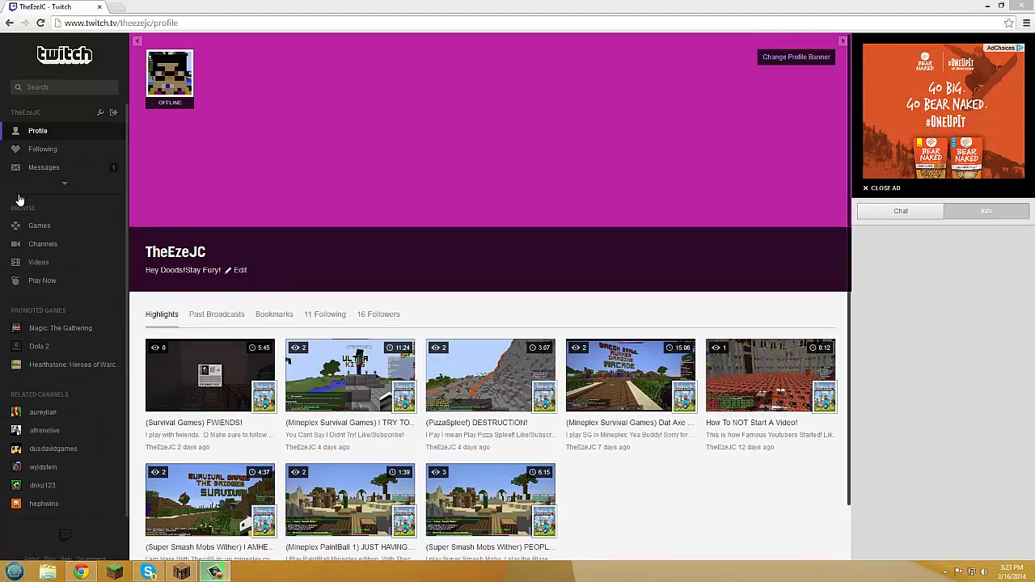
# Open Twitch account settings and scroll through the Profile section.
pyautogui.click(100, 113)
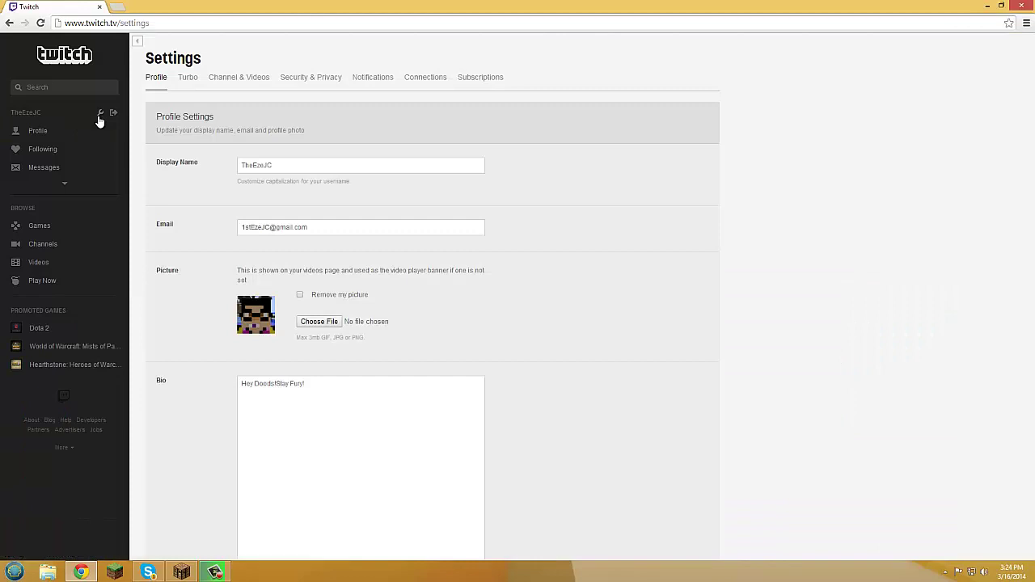
pyautogui.scroll(-3, 210, 146)
pyautogui.scroll(3, 228, 154)
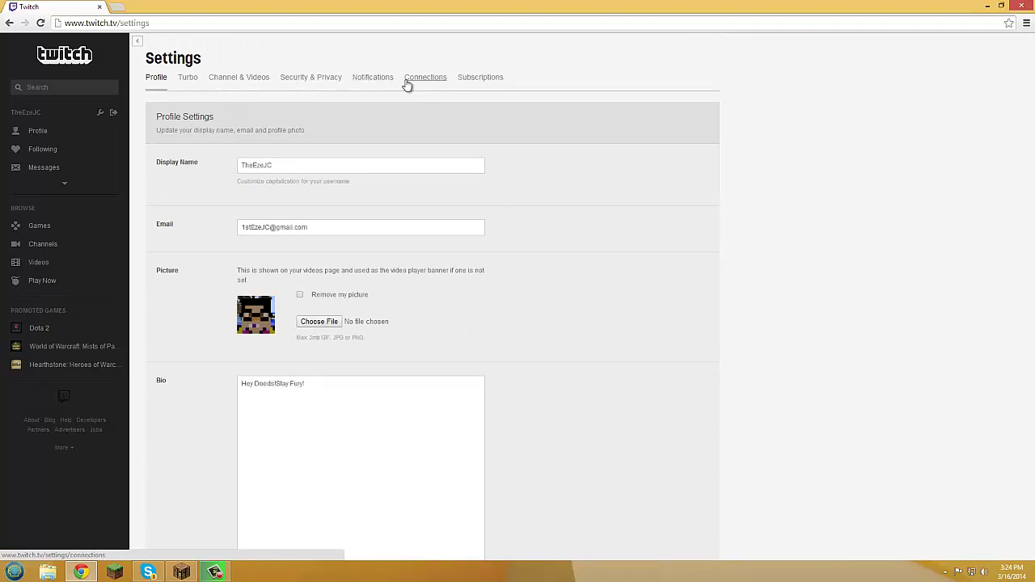
# Switch to Channel & Videos settings and tick 'Automatically archive my broadcasts'.
pyautogui.click(250, 81)
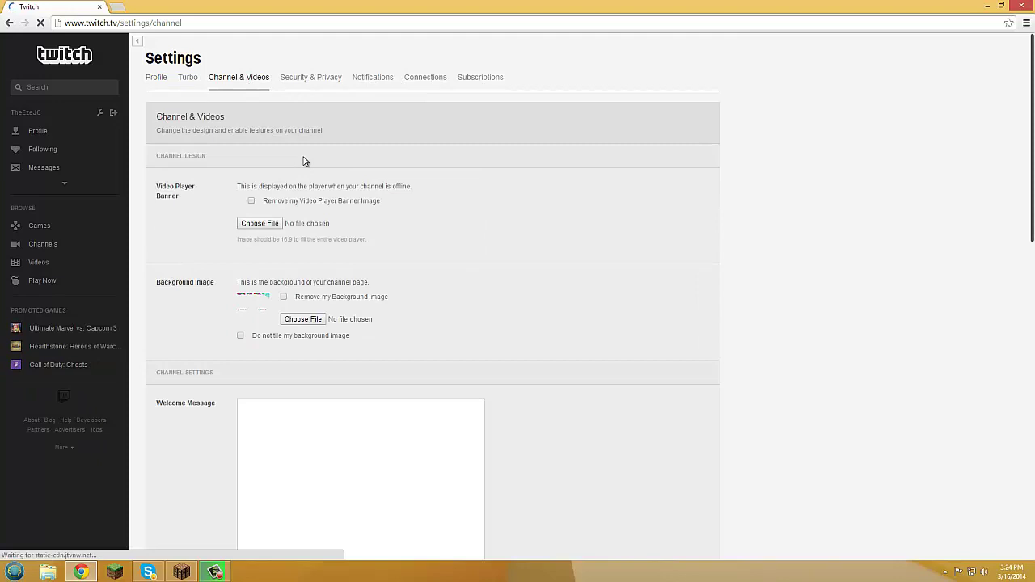
pyautogui.scroll(-2, 304, 161)
pyautogui.scroll(-3, 300, 170)
pyautogui.scroll(-3, 294, 177)
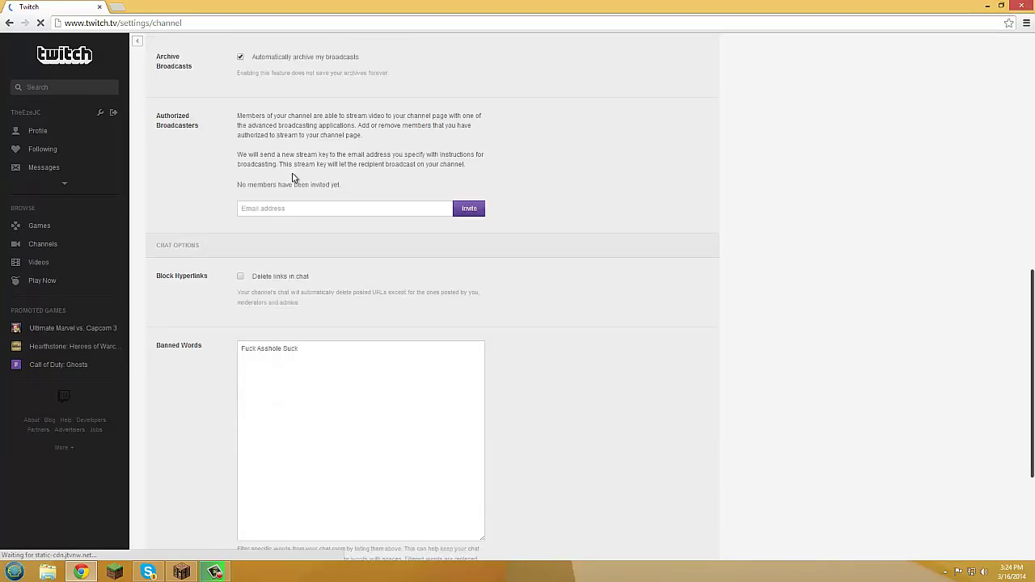
pyautogui.scroll(1, 293, 177)
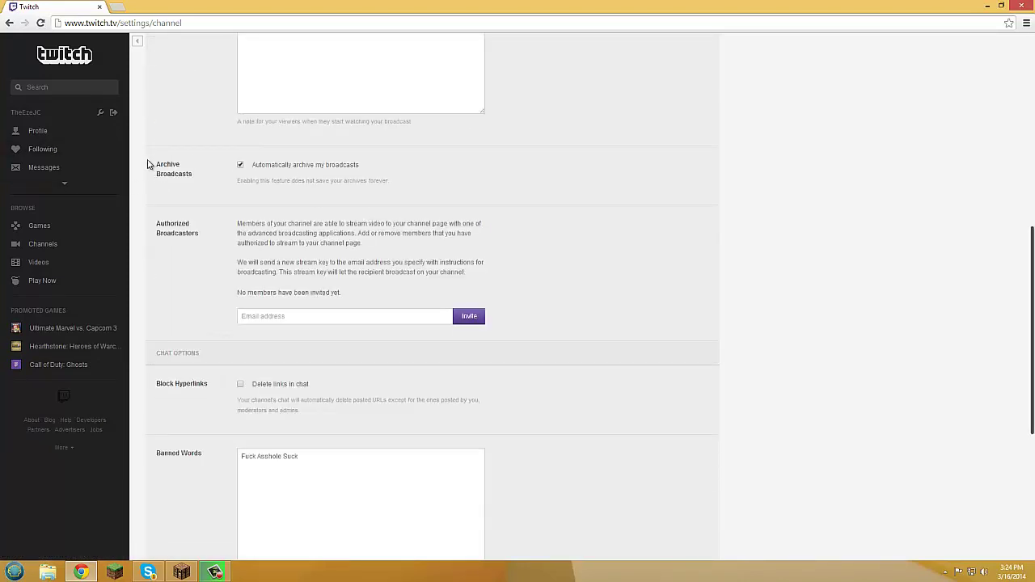
pyautogui.moveTo(157, 164); pyautogui.dragTo(171, 182)
pyautogui.click(196, 181)
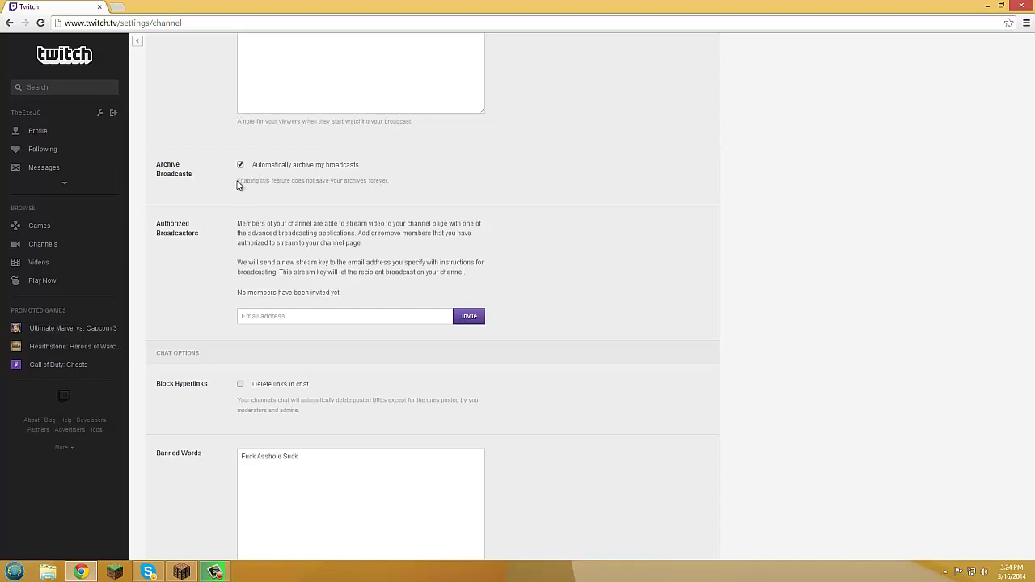
# Review the archive, authorized broadcasters and chat options, confirming automatic archiving is on.
pyautogui.moveTo(240, 178); pyautogui.dragTo(360, 165)
pyautogui.click(240, 224)
pyautogui.scroll(-1, 469, 321)
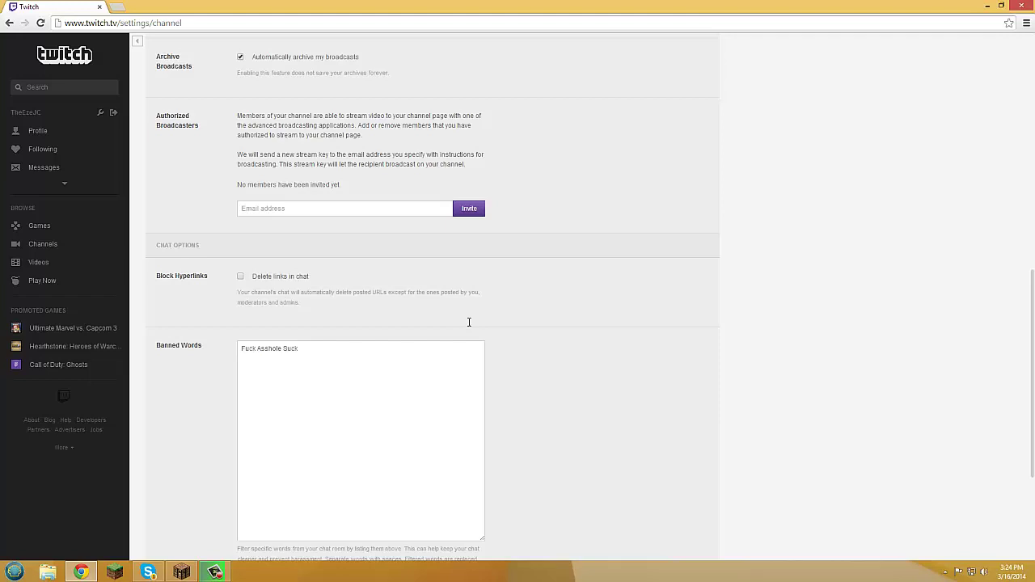
pyautogui.scroll(-1, 477, 322)
pyautogui.scroll(-1, 477, 321)
pyautogui.scroll(-1, 477, 322)
pyautogui.scroll(1, 477, 322)
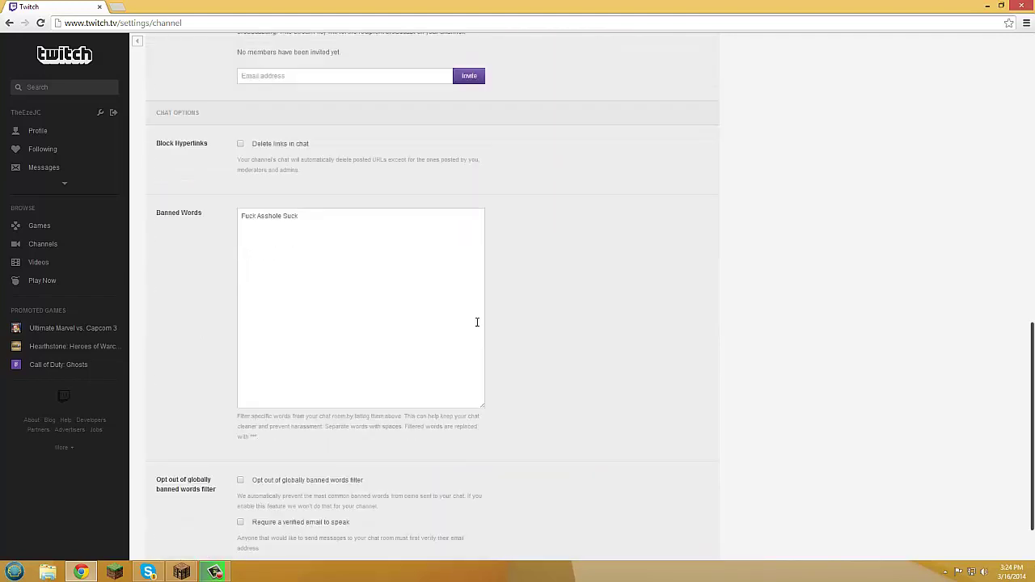
pyautogui.scroll(5, 477, 322)
pyautogui.scroll(3, 477, 322)
pyautogui.scroll(-1, 478, 325)
pyautogui.scroll(-3, 477, 325)
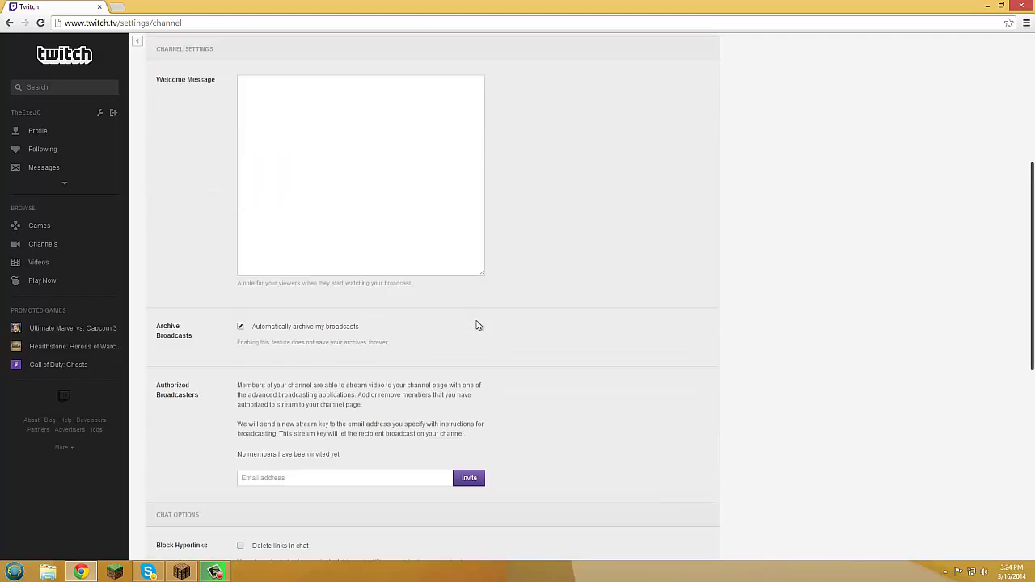
pyautogui.click(243, 327)
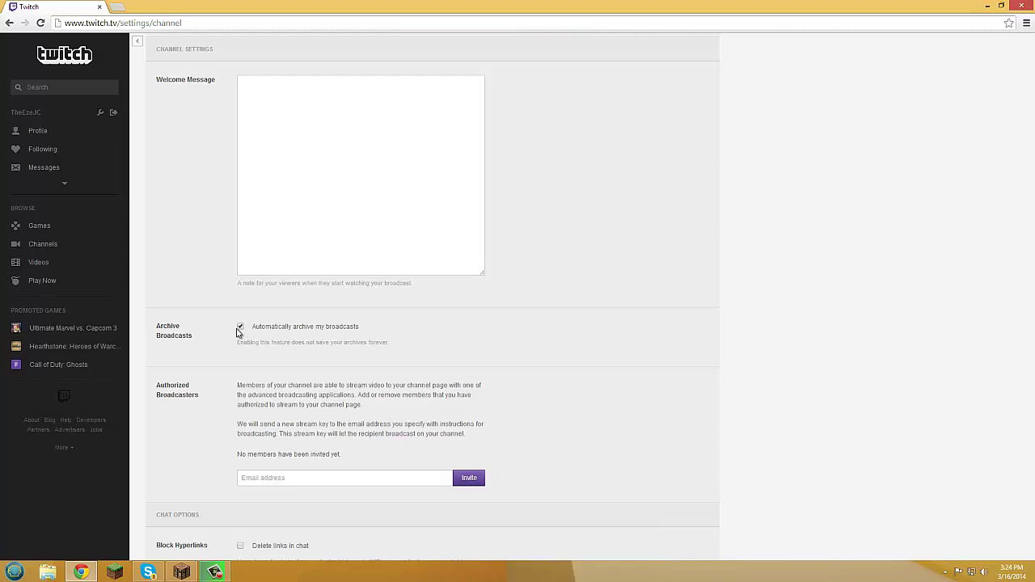
pyautogui.scroll(1, 388, 261)
pyautogui.scroll(1, 388, 261)
pyautogui.scroll(2, 388, 261)
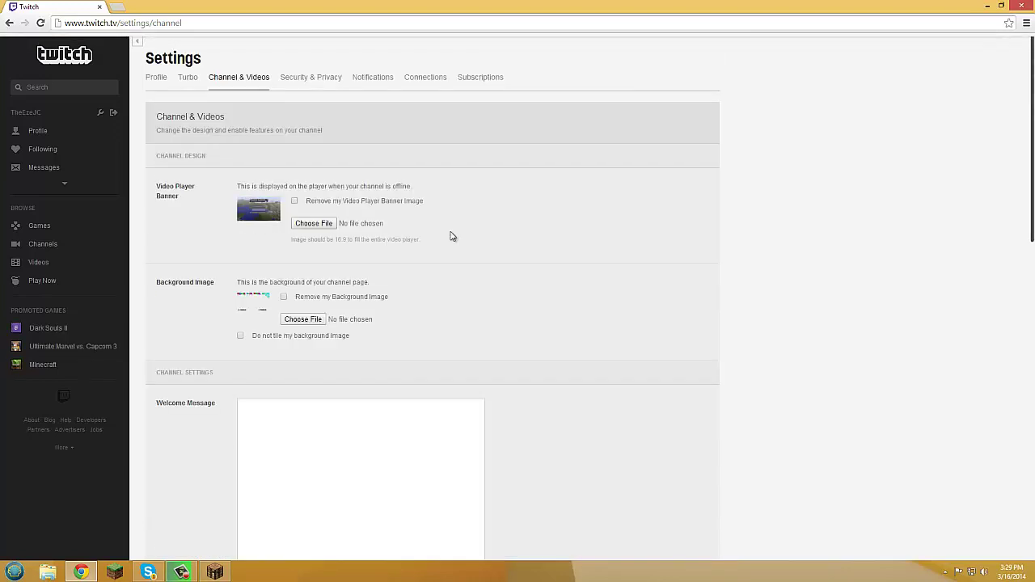
pyautogui.scroll(-3, 396, 296)
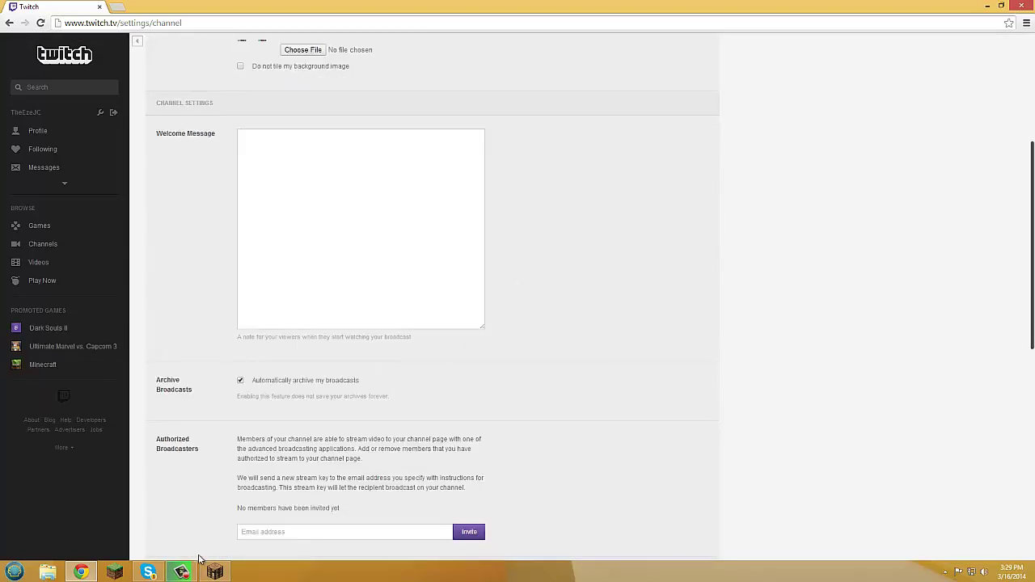
pyautogui.scroll(-2, 202, 557)
pyautogui.moveTo(214, 571)
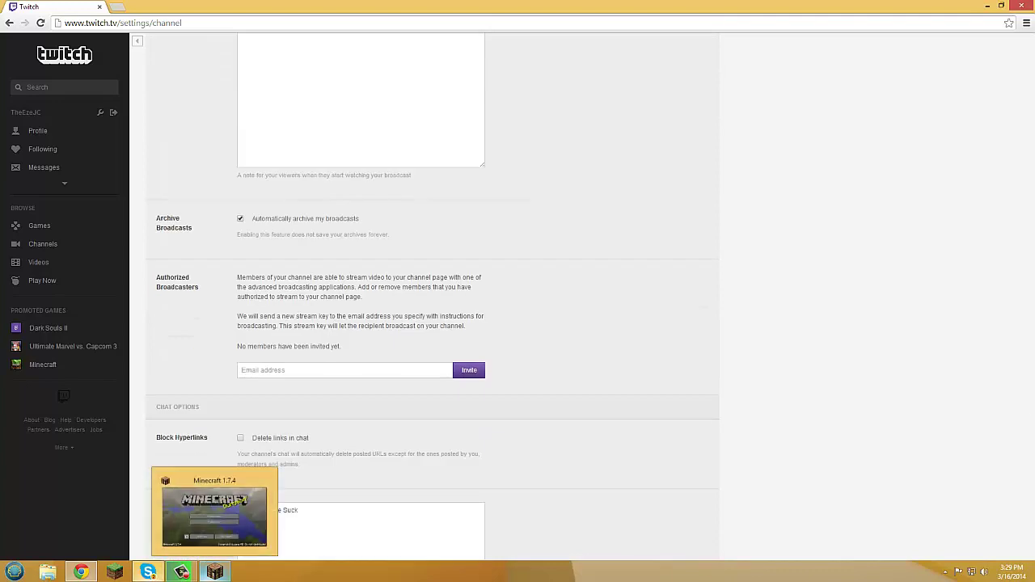
# Bring the Minecraft window forward from the taskbar to close it.
pyautogui.click(214, 572)
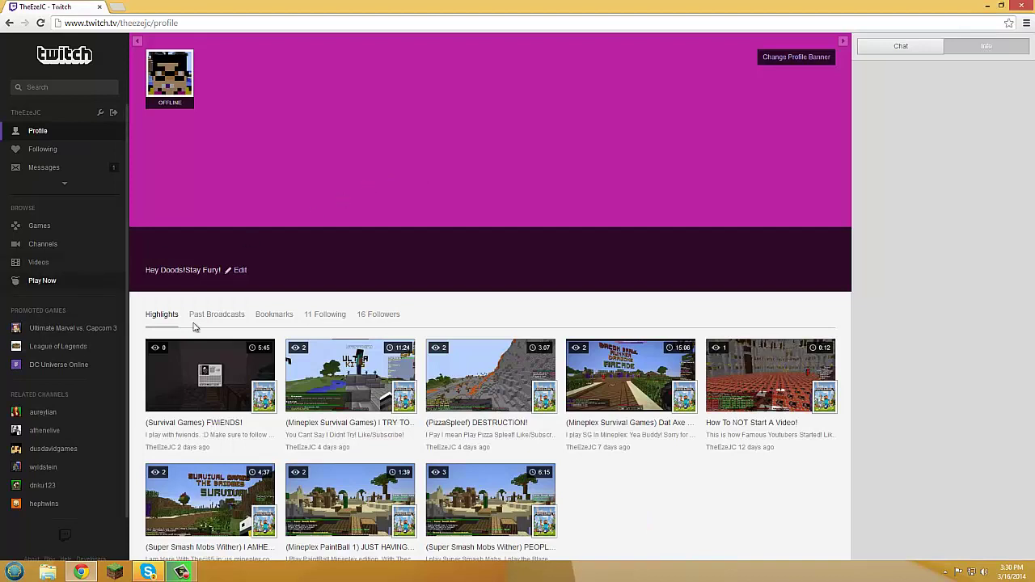
# Show the channel's Past Broadcasts and open 'Mini-Game! With Viewers! And Of Course Friends!'.
pyautogui.click(231, 316)
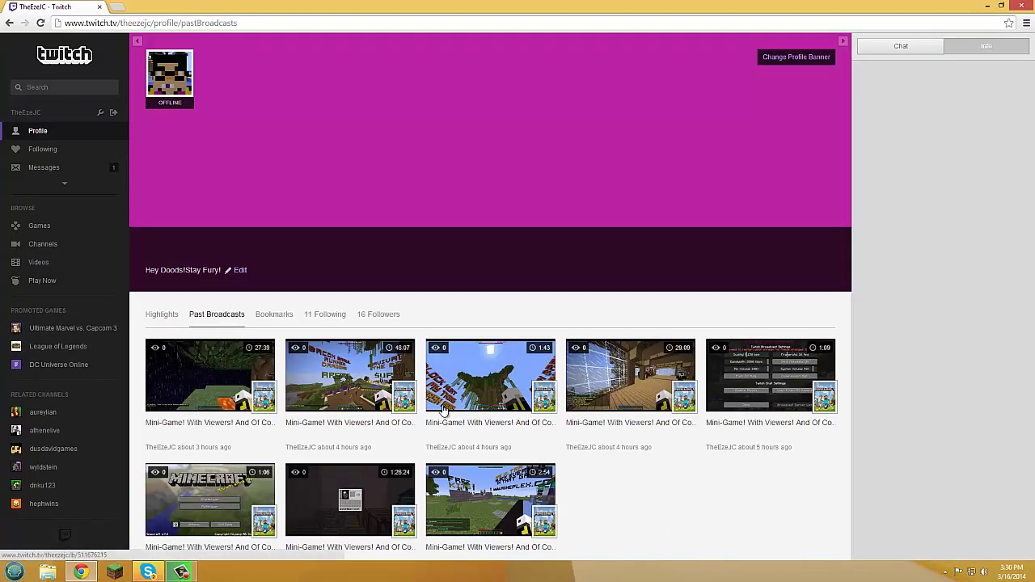
pyautogui.scroll(-2, 443, 411)
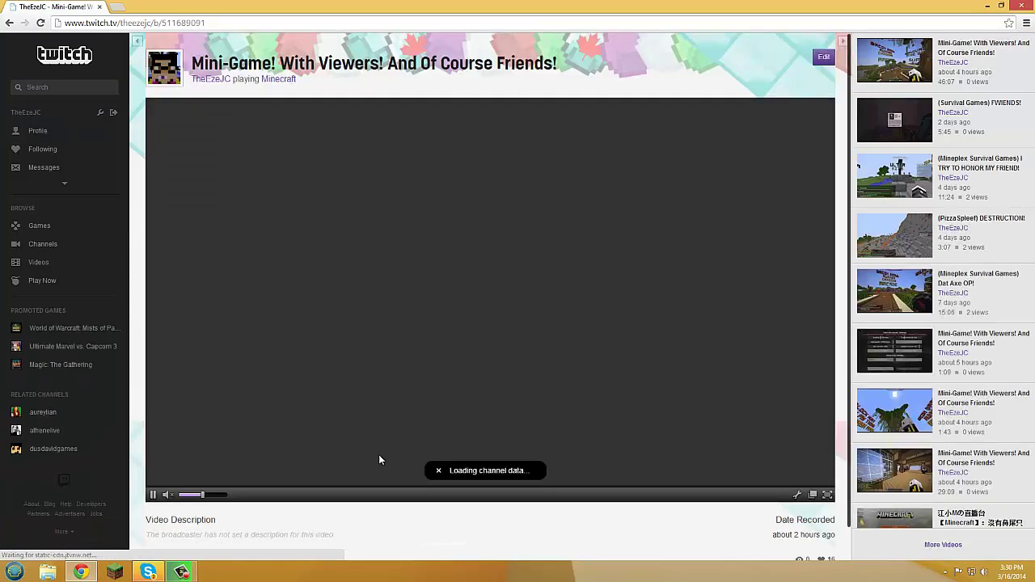
# Choose Upload from the broadcast's gear menu to open the Create Video highlight page.
pyautogui.scroll(-1, 242, 529)
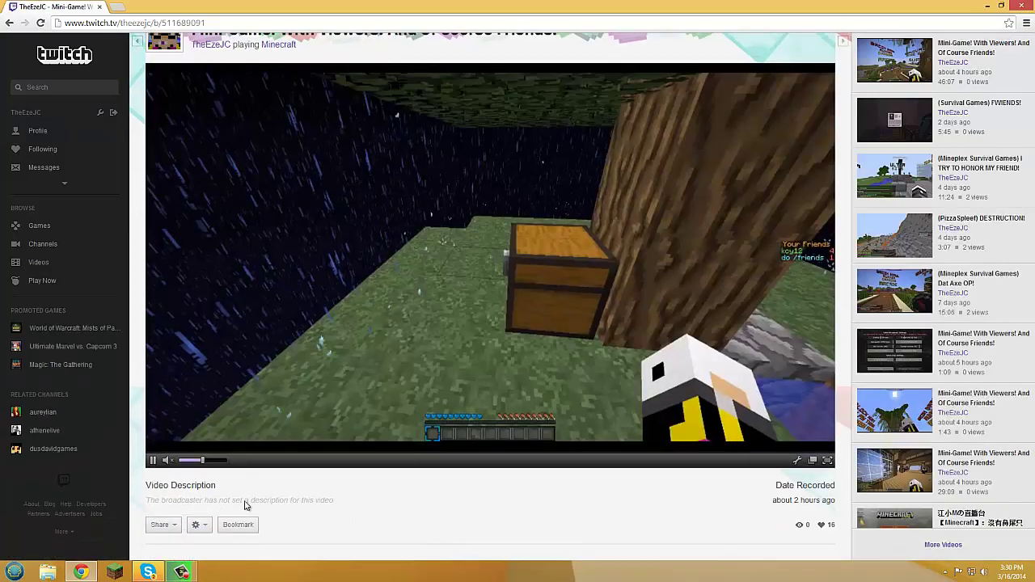
pyautogui.click(199, 524)
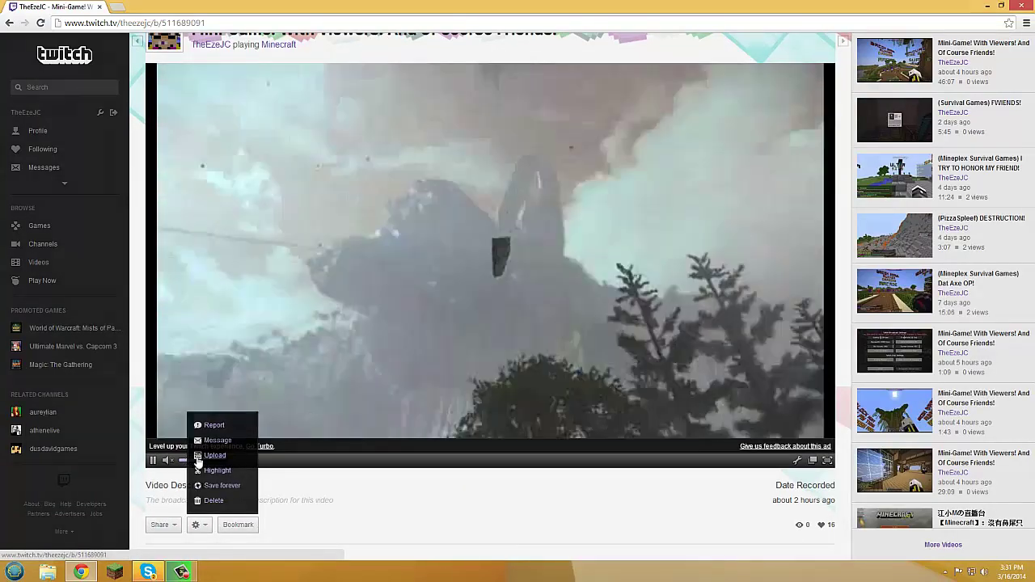
pyautogui.click(198, 456)
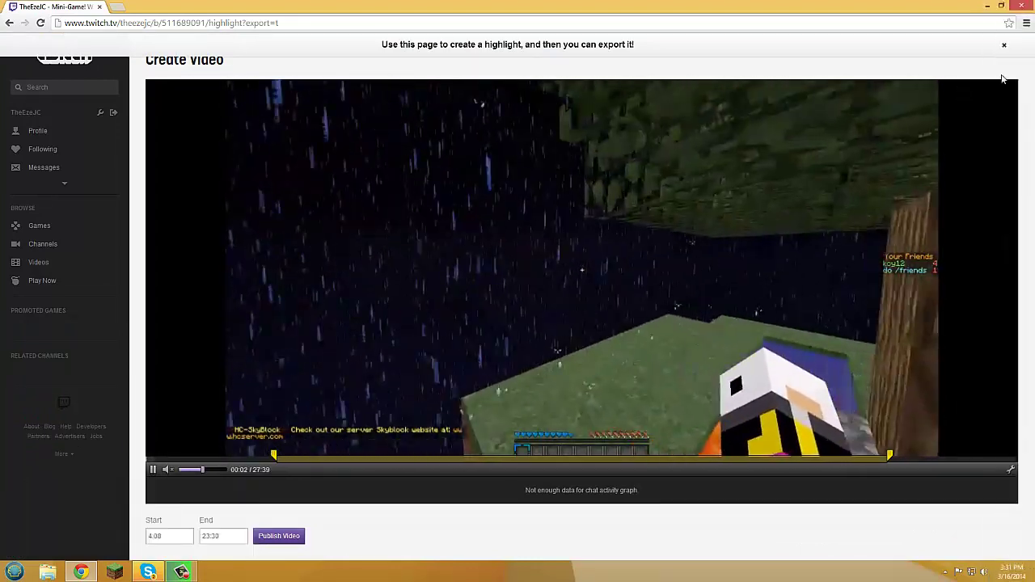
# Trim the highlight to run from 2:13 to 6:19, preview the end, and publish it.
pyautogui.click(1003, 46)
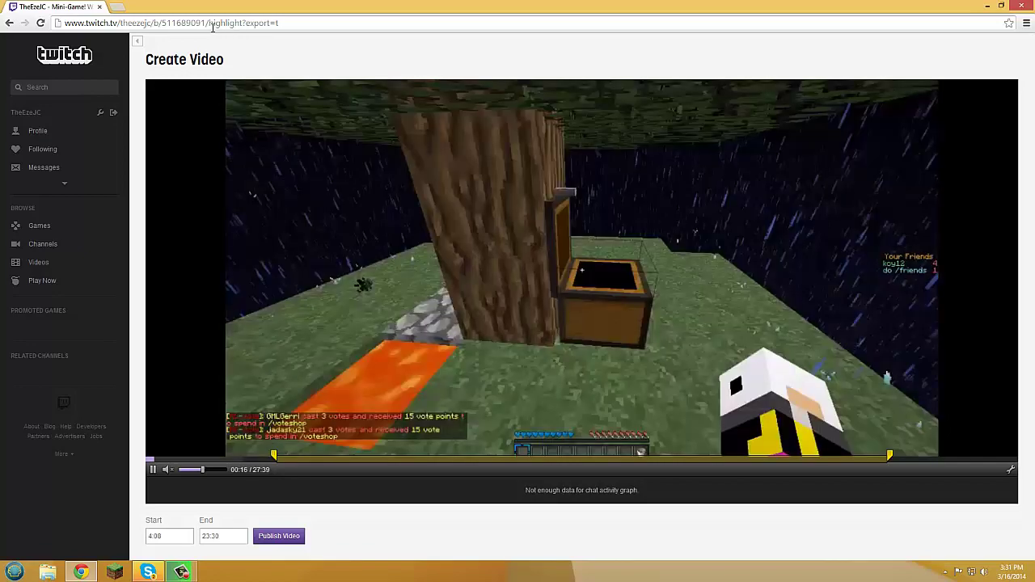
pyautogui.moveTo(214, 23); pyautogui.dragTo(234, 22)
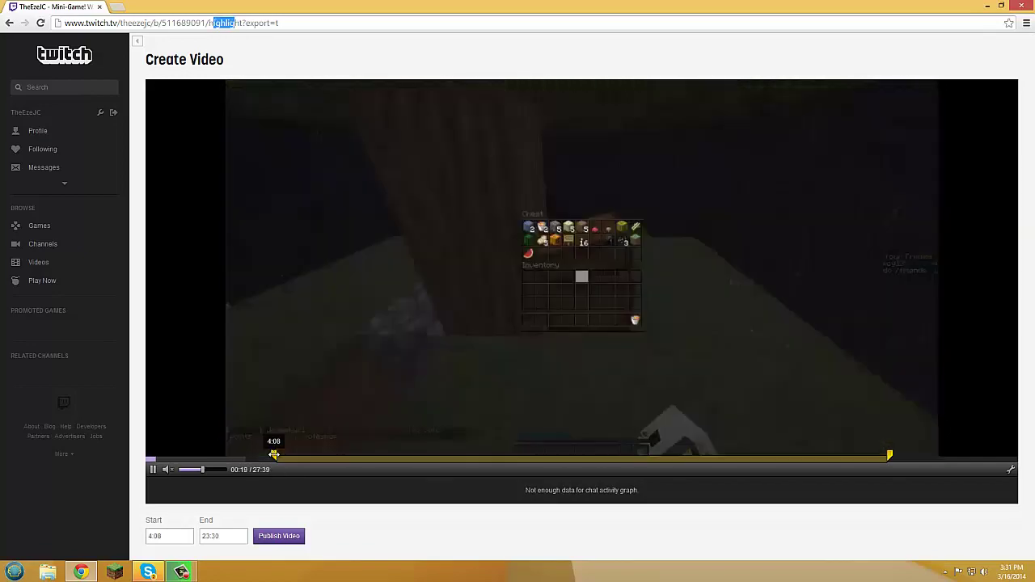
pyautogui.moveTo(273, 456); pyautogui.dragTo(212, 455)
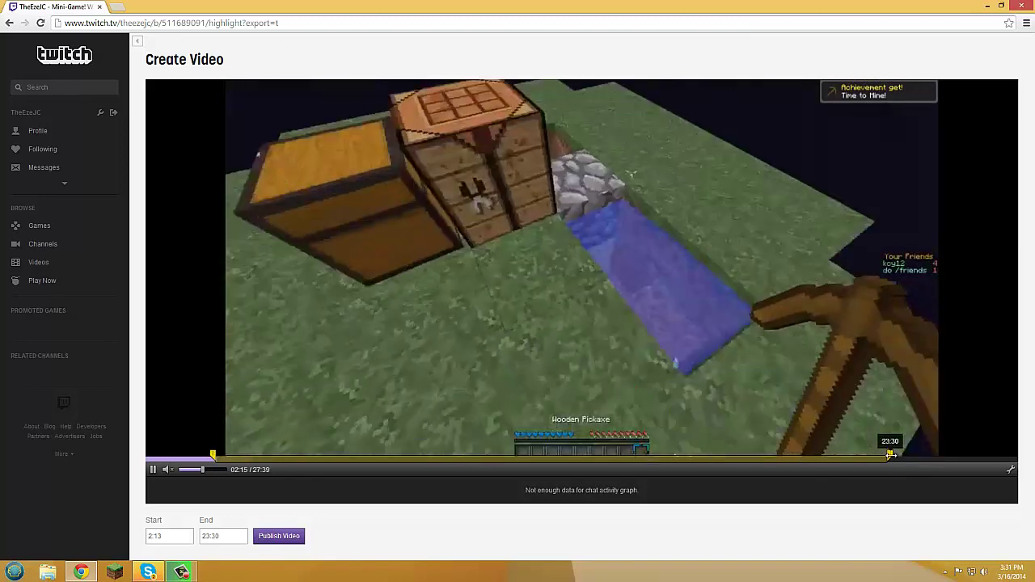
pyautogui.moveTo(890, 456); pyautogui.dragTo(348, 456)
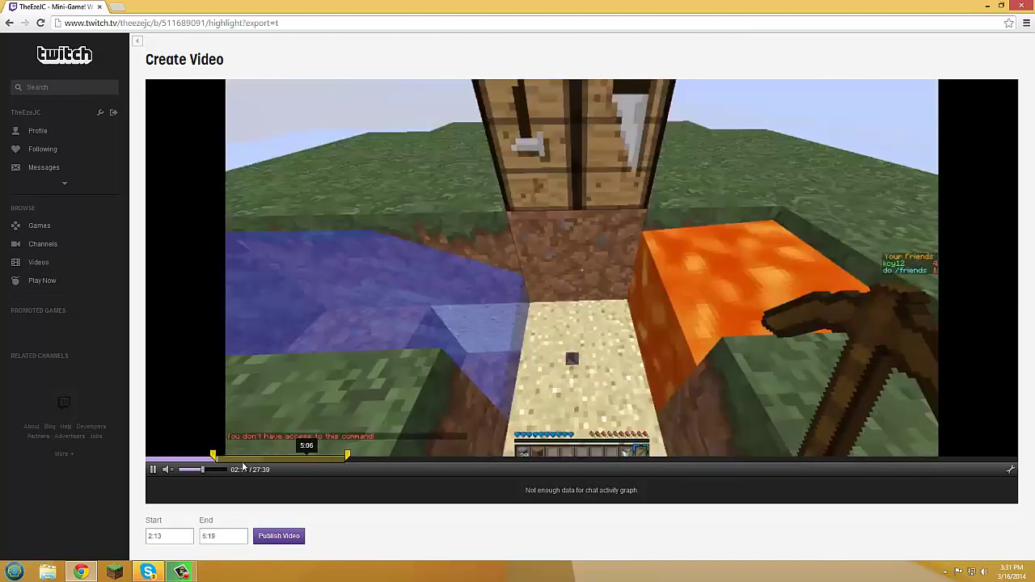
pyautogui.click(348, 455)
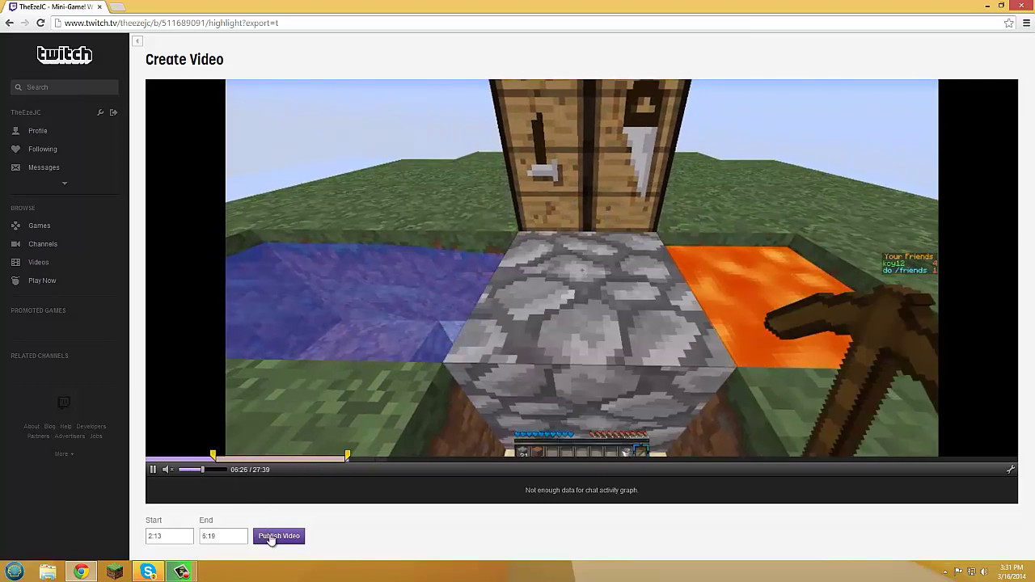
pyautogui.click(271, 536)
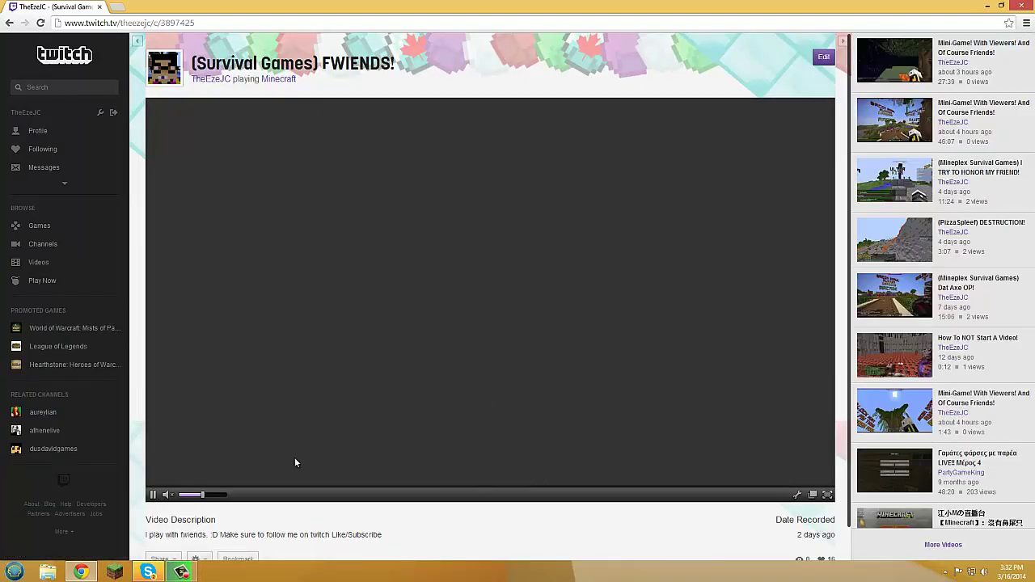
# Review the '(Survival Games) FWIENDS!' highlight's title and description while it plays.
pyautogui.scroll(-1, 284, 494)
pyautogui.scroll(1, 284, 492)
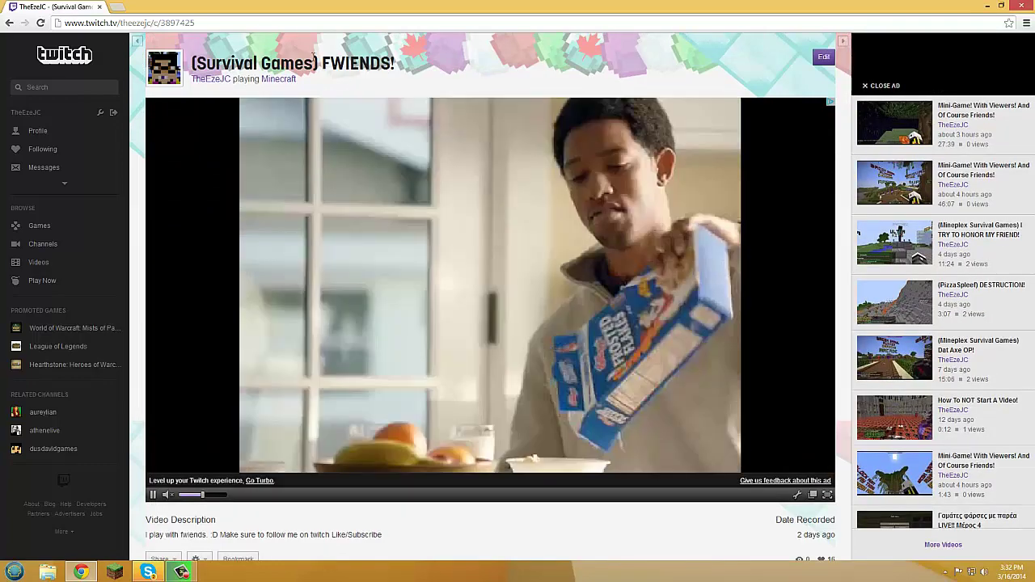
pyautogui.moveTo(401, 63); pyautogui.dragTo(190, 68)
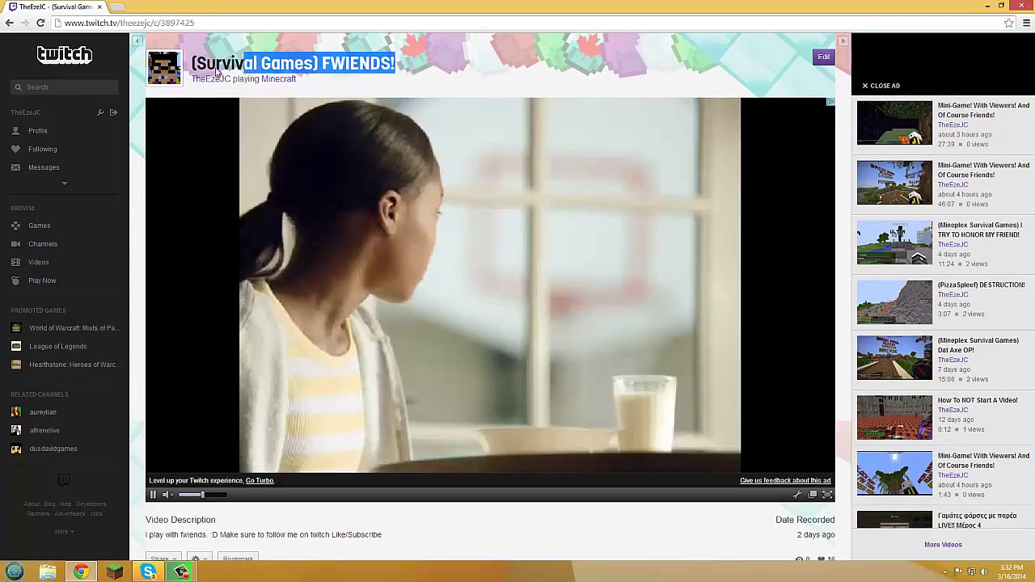
pyautogui.click(190, 70)
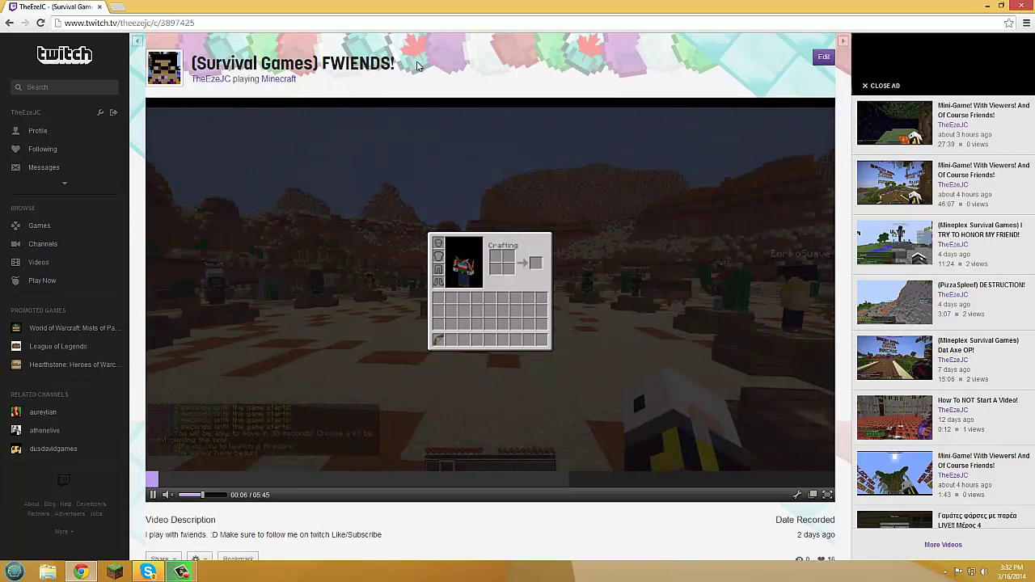
pyautogui.moveTo(234, 78); pyautogui.dragTo(204, 75)
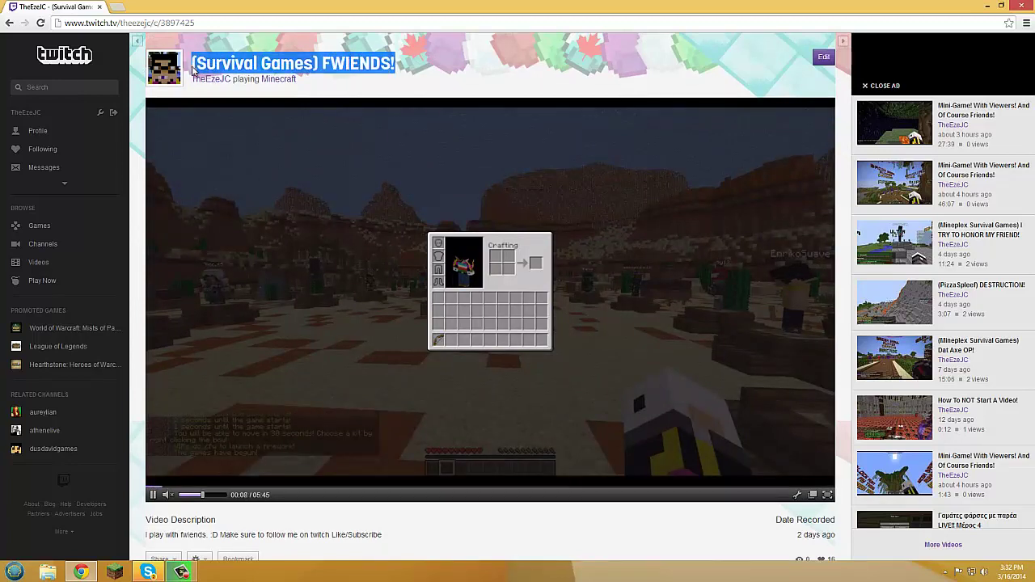
pyautogui.click(415, 64)
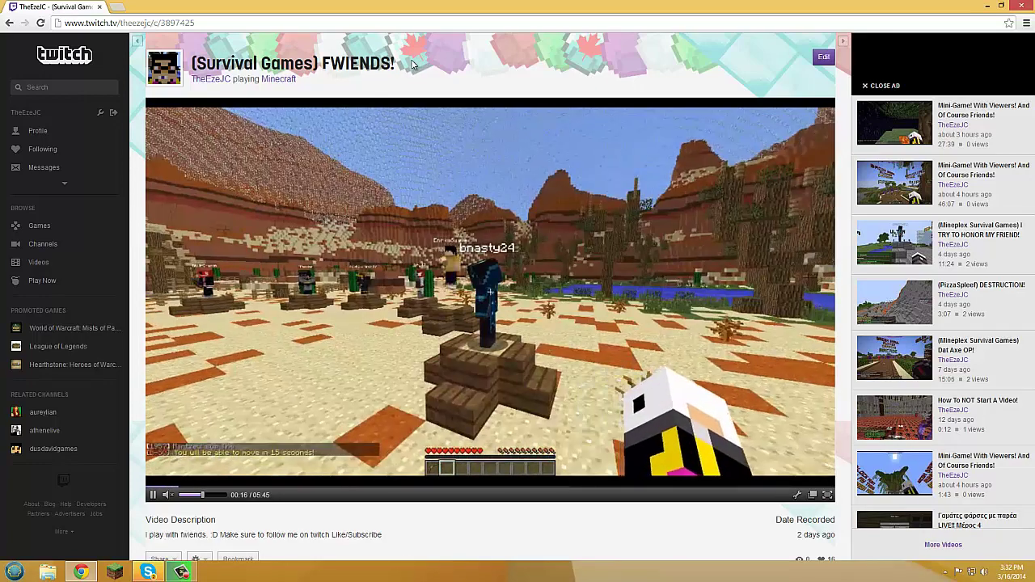
pyautogui.moveTo(405, 75); pyautogui.dragTo(223, 64)
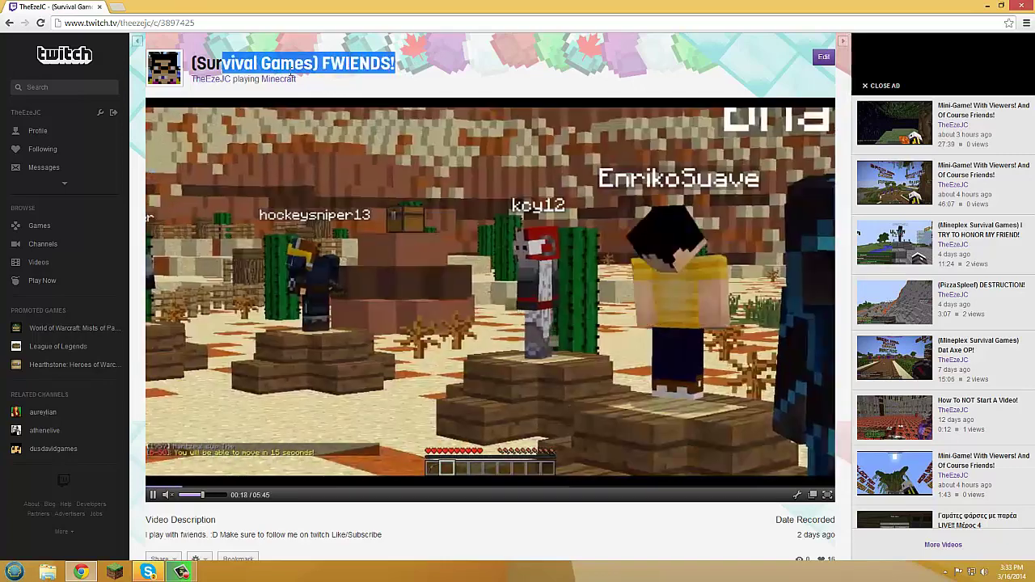
pyautogui.scroll(-1, 290, 73)
pyautogui.moveTo(418, 504); pyautogui.dragTo(429, 534)
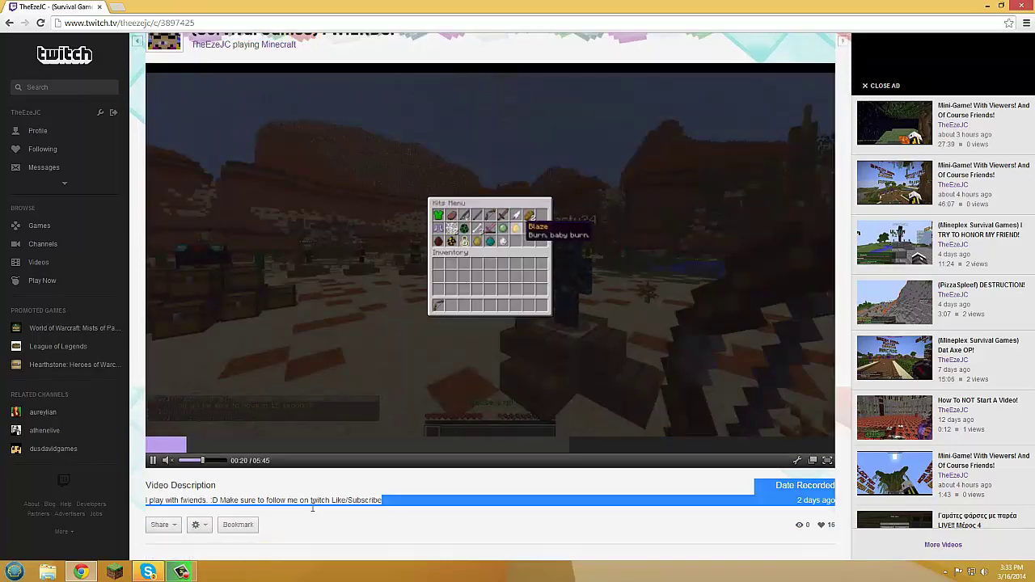
pyautogui.click(429, 540)
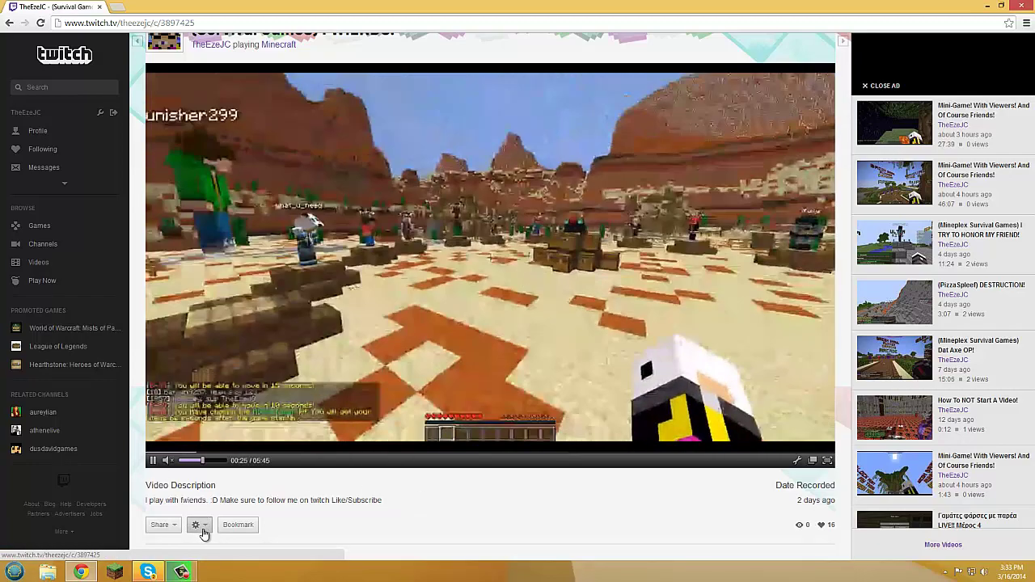
# Upload '(Survival Games) FWIENDS!' to YouTube from the gear menu and confirm.
pyautogui.click(199, 526)
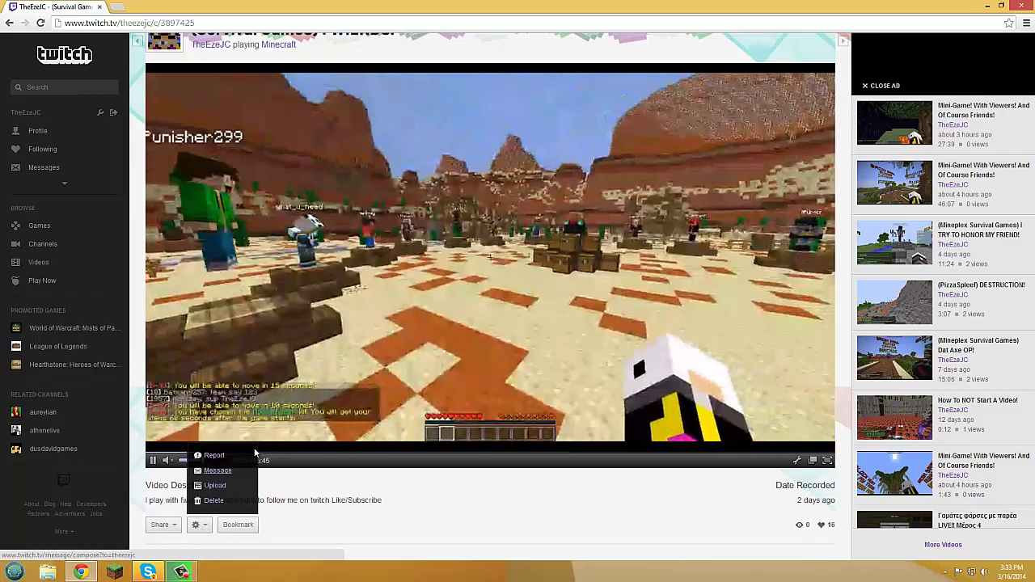
pyautogui.click(213, 487)
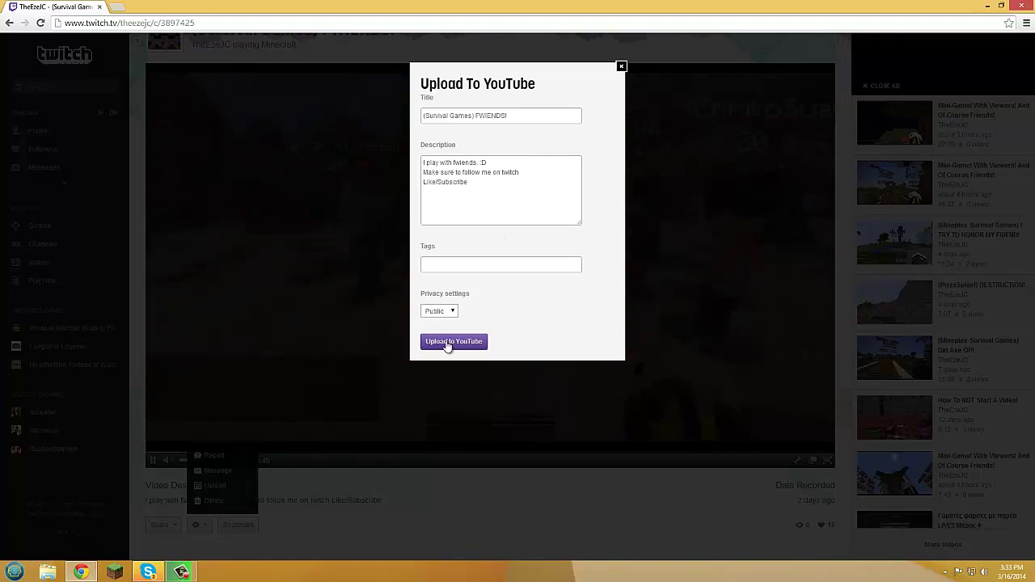
pyautogui.click(447, 343)
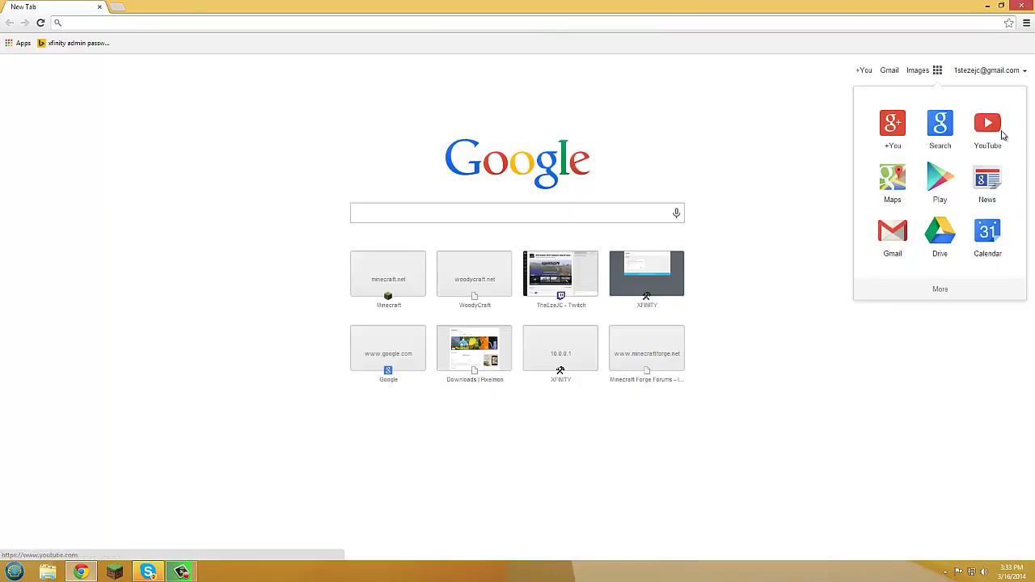
# Go to YouTube and open My Channel from the account avatar menu.
pyautogui.click(1003, 136)
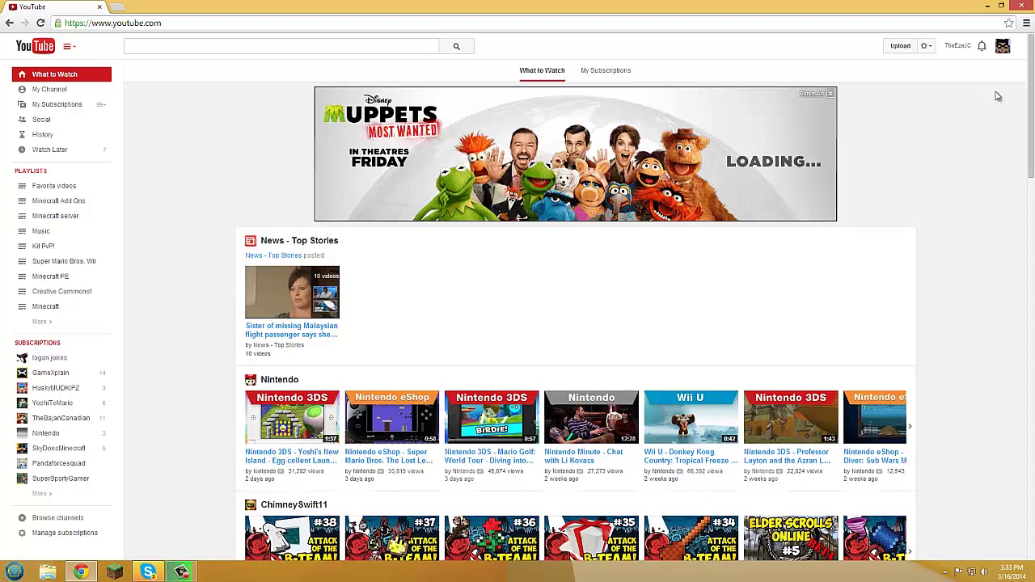
pyautogui.click(1002, 45)
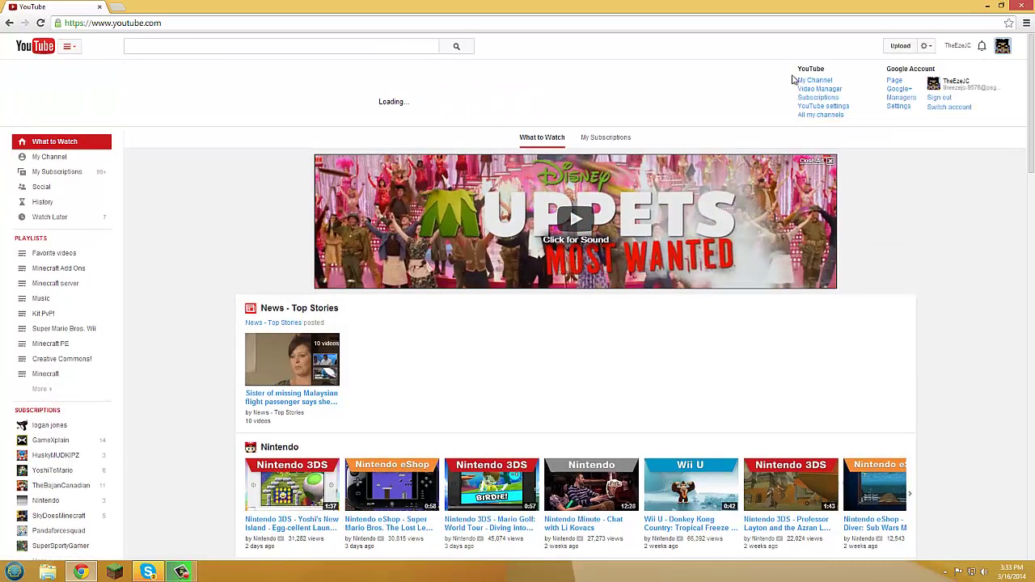
pyautogui.click(815, 81)
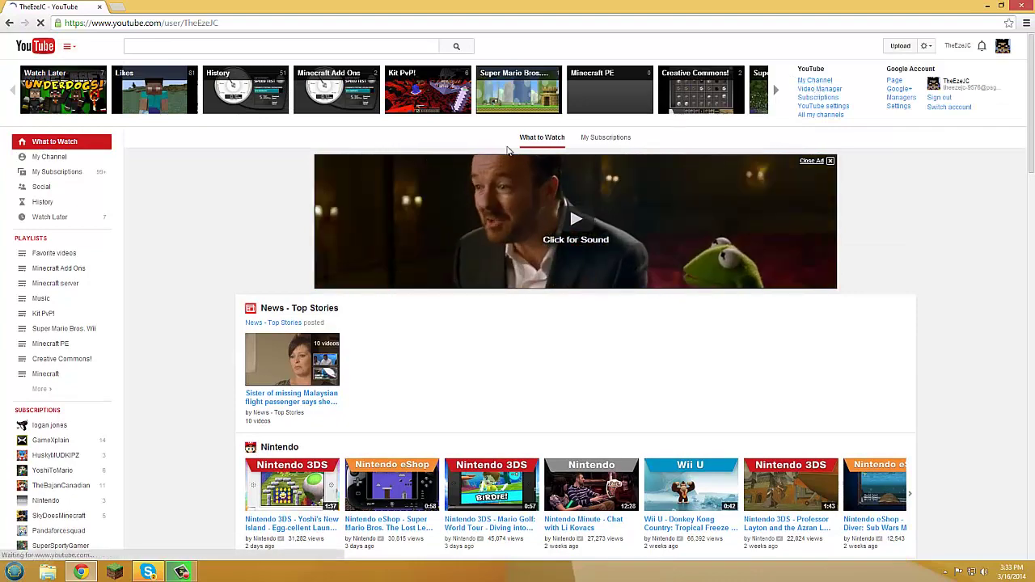
pyautogui.scroll(-3, 308, 308)
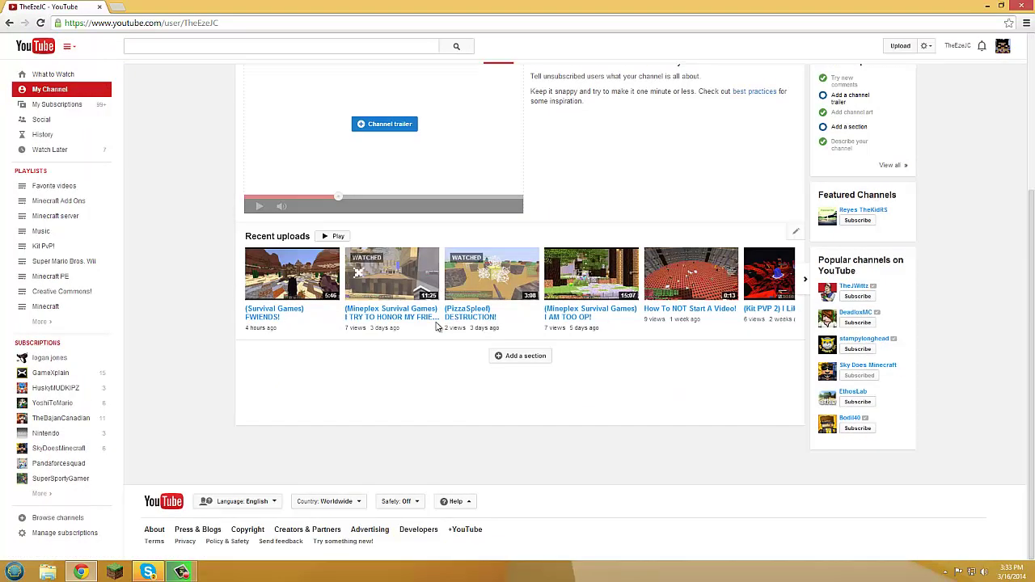
pyautogui.scroll(3, 437, 326)
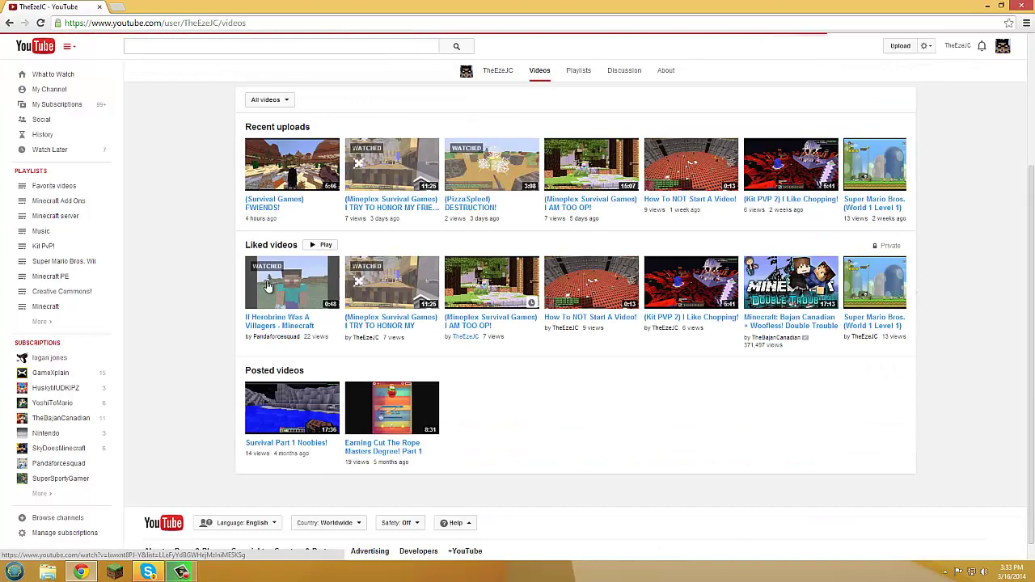
pyautogui.scroll(2, 388, 340)
pyautogui.moveTo(292, 251)
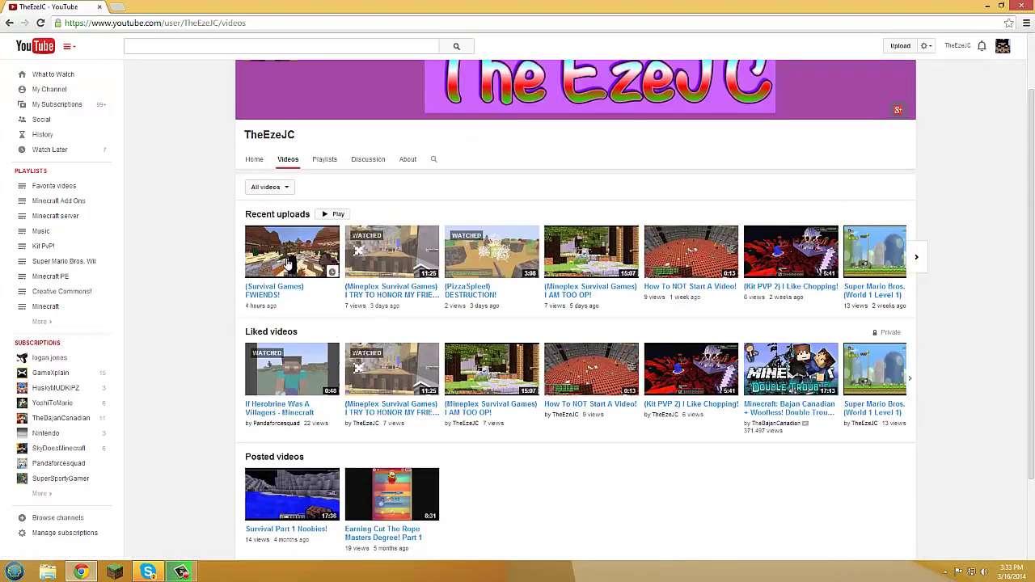